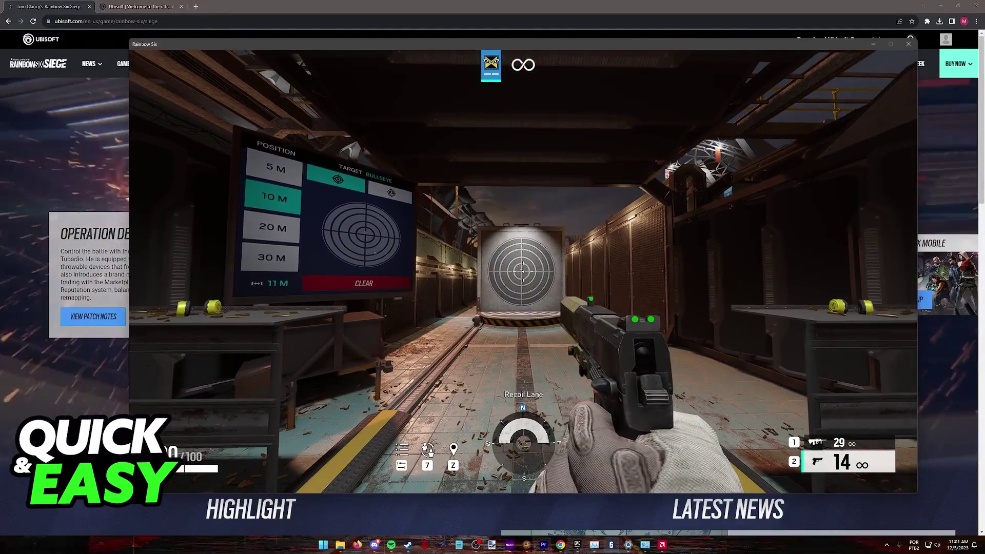
Step: Pause the game, switch to Steam and open the Installed Files properties of Tom Clancy's Rainbow Six Siege
key(Escape)
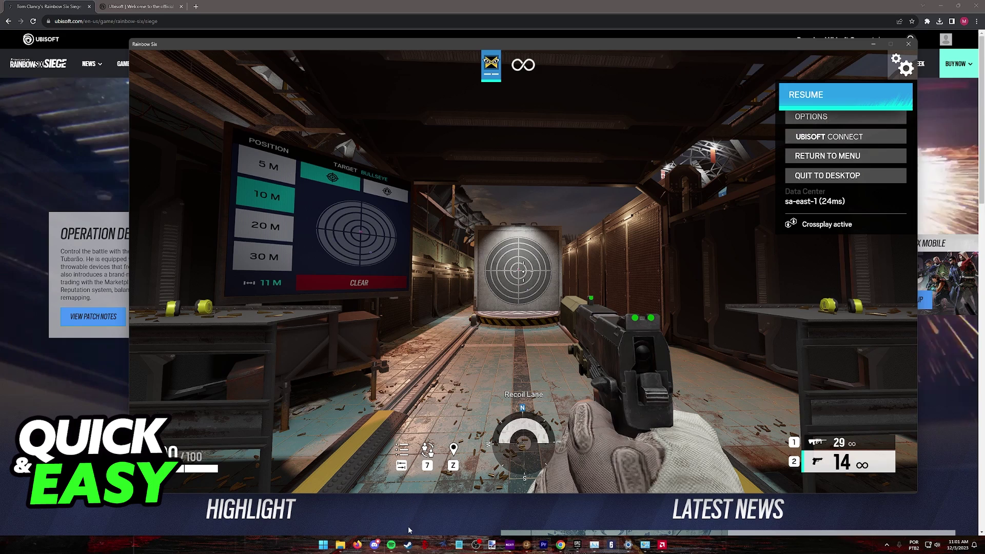
click(408, 545)
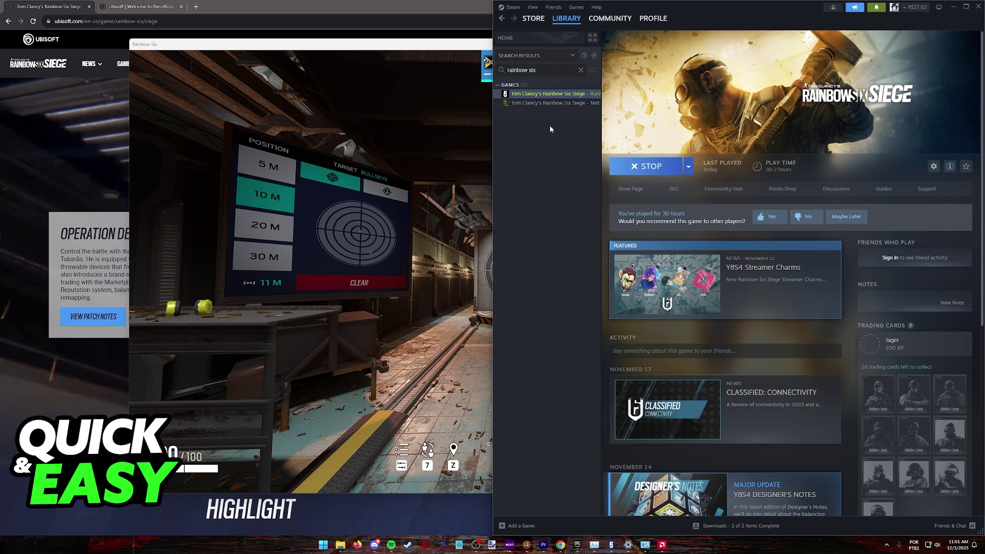
drag(542, 94, 547, 94)
right_click(547, 94)
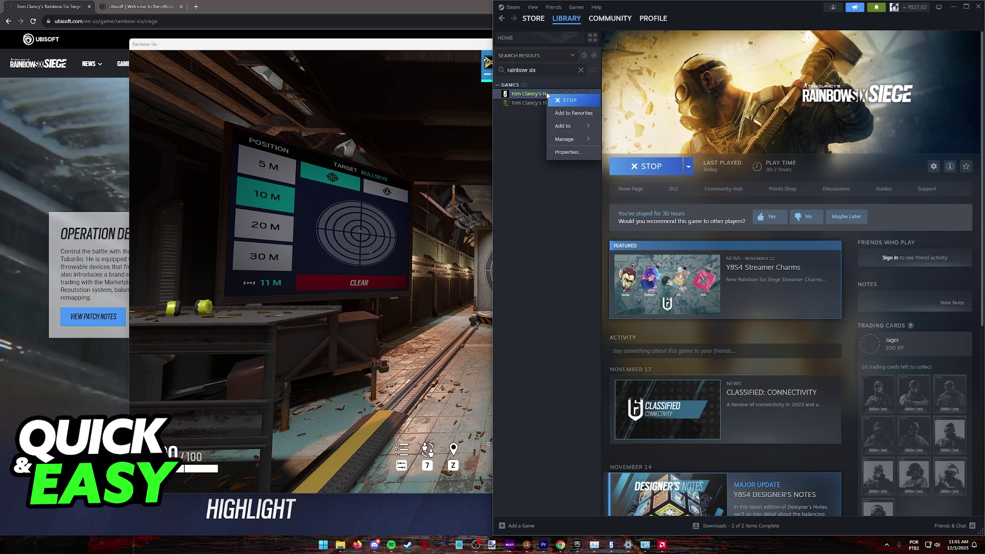
click(568, 152)
click(597, 221)
click(616, 236)
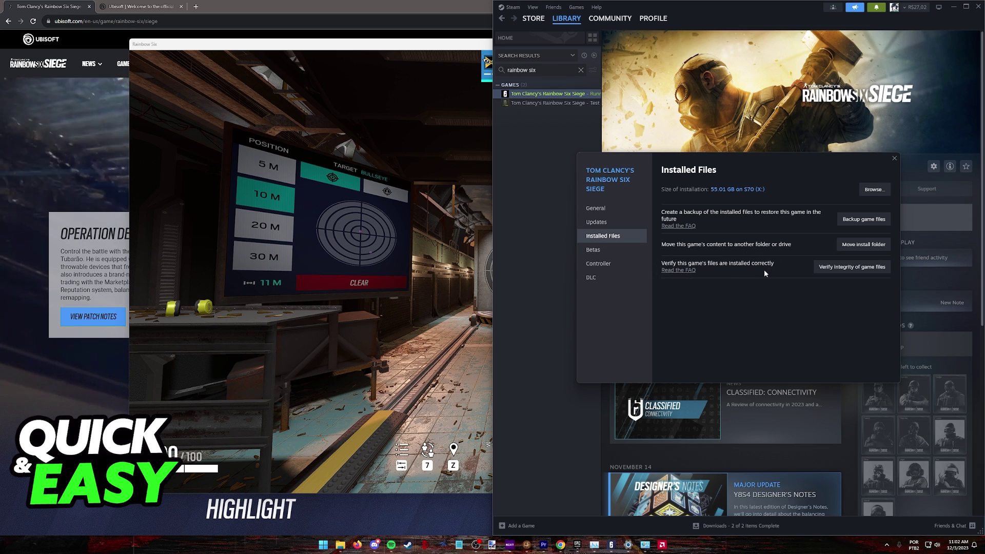
Step: Verify the integrity of the game files, declining to uninstall the BattlEye Service, and open the downloads page
click(867, 268)
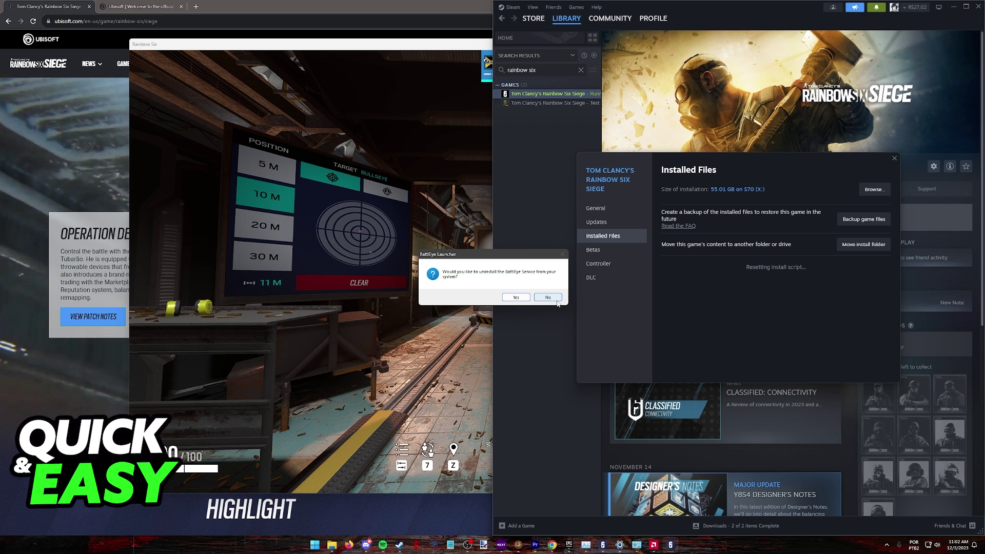
click(556, 300)
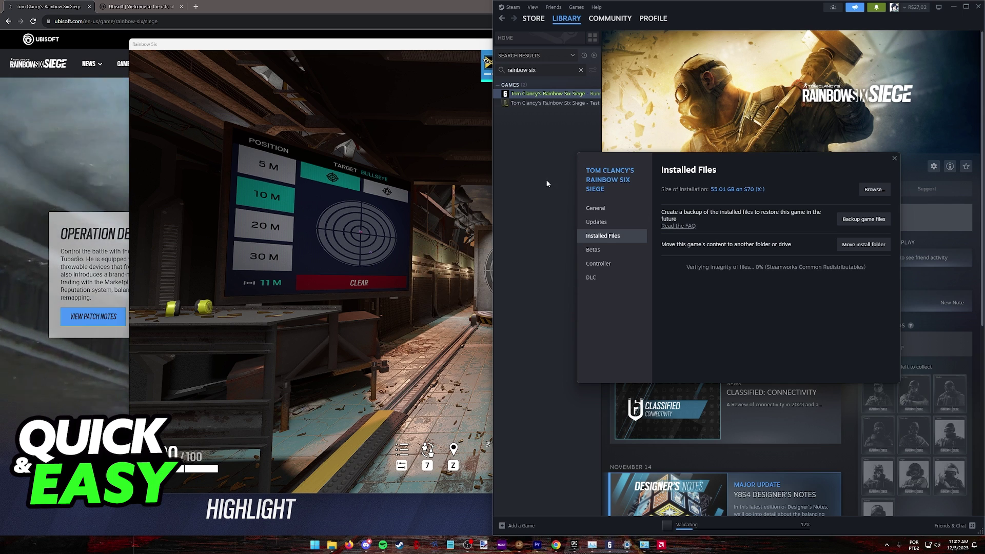
click(686, 526)
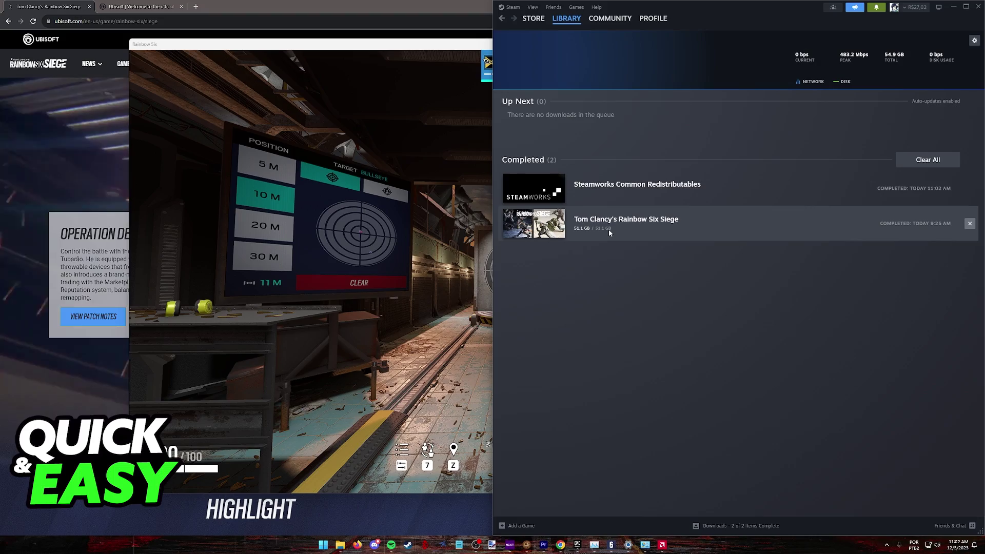
Step: Switch to the game, resume it, equip the primary weapon and pause again
click(450, 271)
key(Escape)
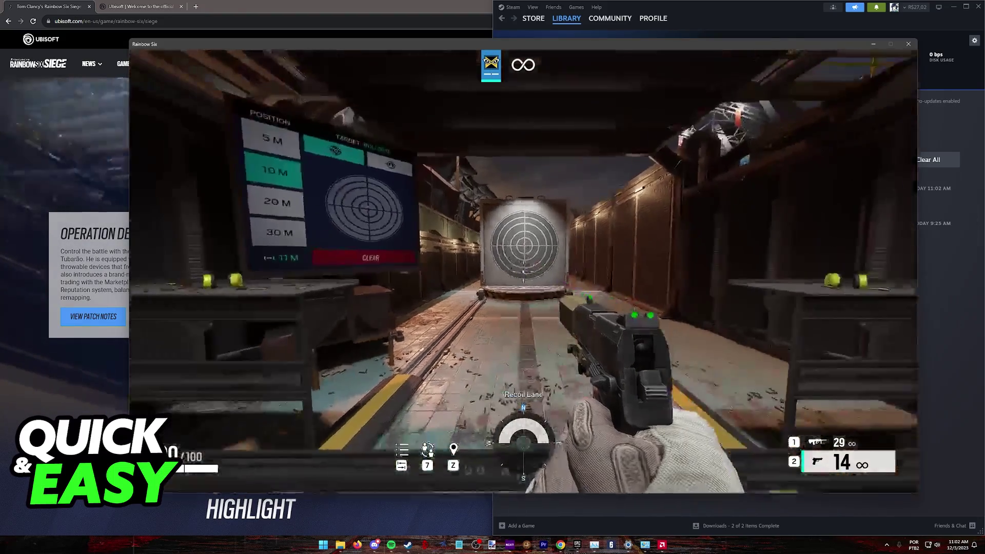
key(1)
key(Escape)
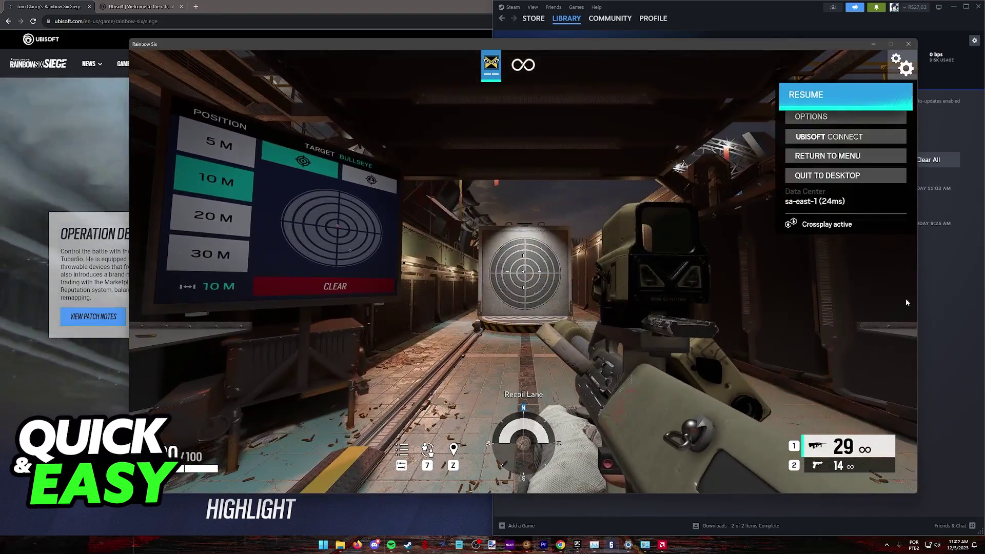
Step: Switch to Steam and return to the Tom Clancy's Rainbow Six Siege page in the library
click(930, 297)
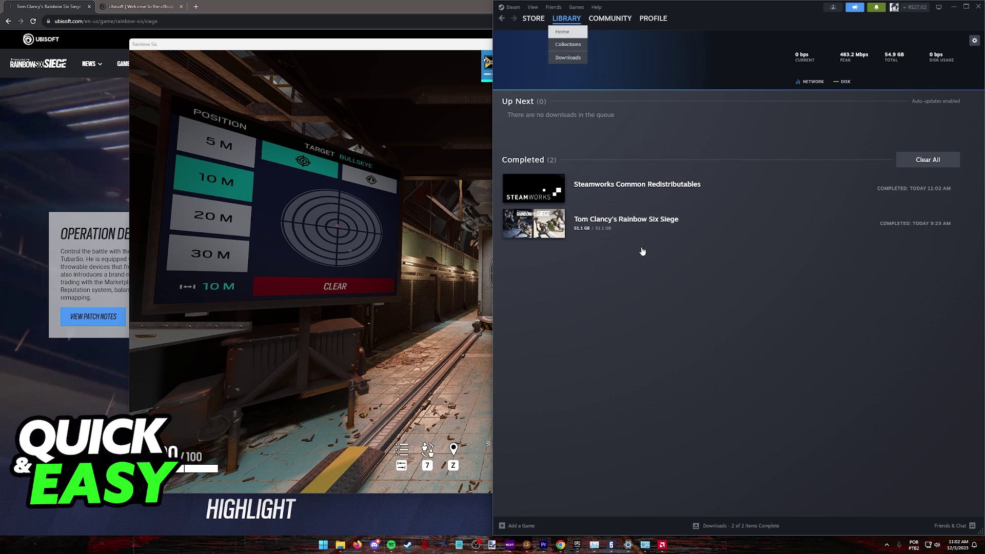
click(563, 32)
click(554, 94)
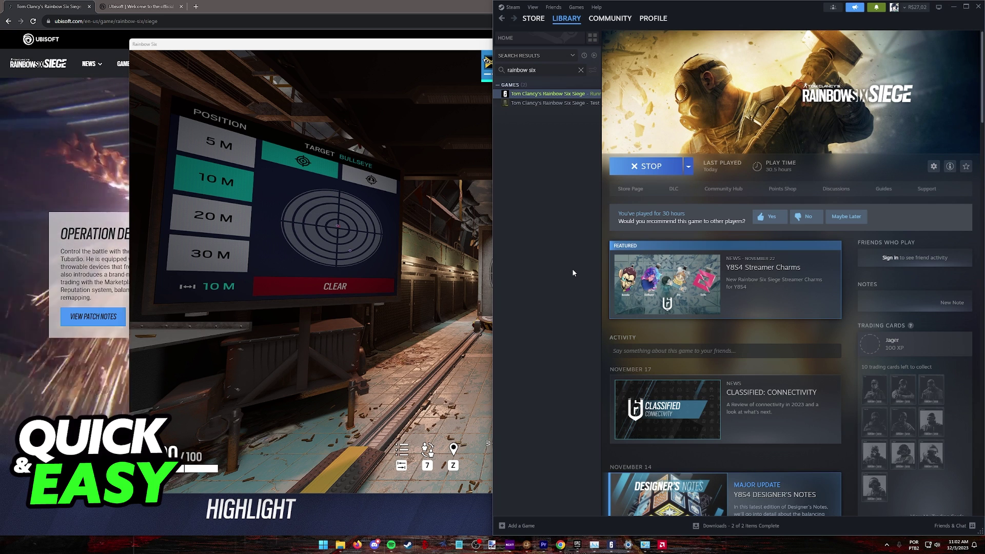
Step: Switch to AMD Software, check for graphics driver updates and minimize the window
click(661, 545)
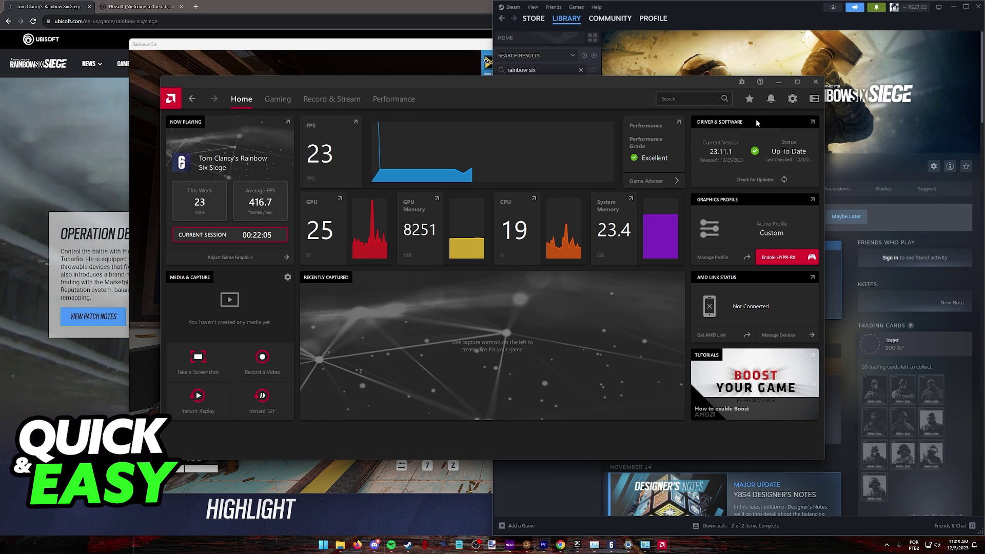
click(761, 177)
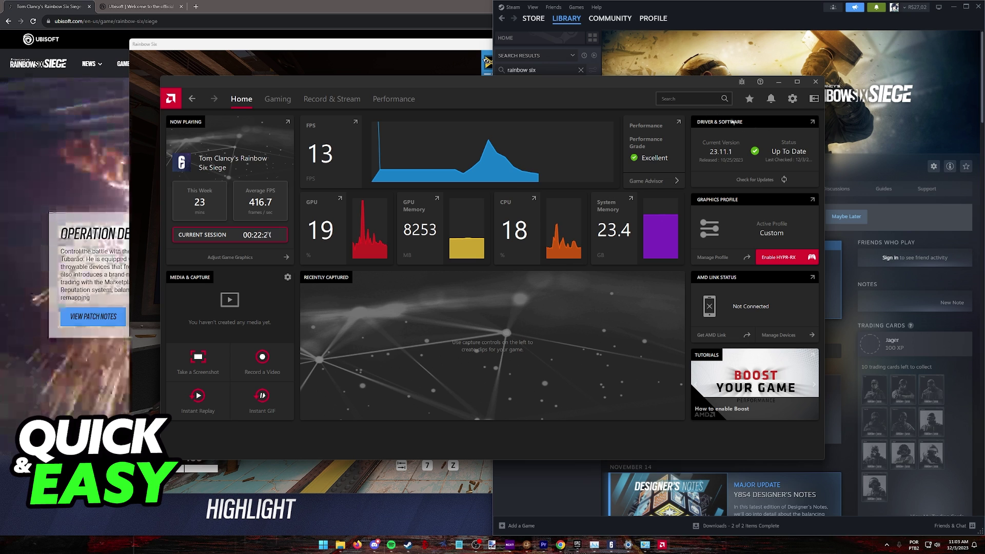
click(779, 82)
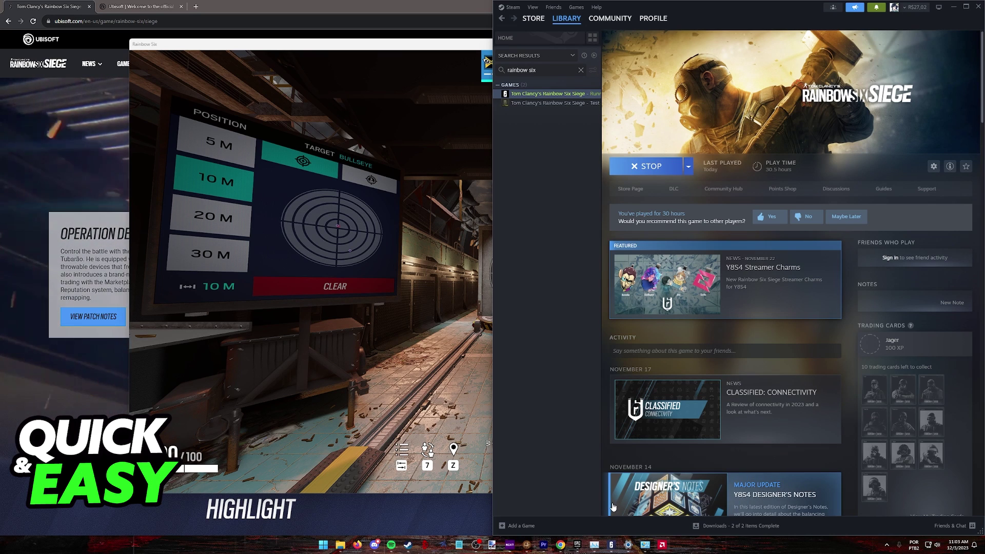
Step: Open the Windows Defender Firewall allowed apps and examine the Private and Public permissions of the Tom Clancy's Rainbow Six Siege entries
click(645, 545)
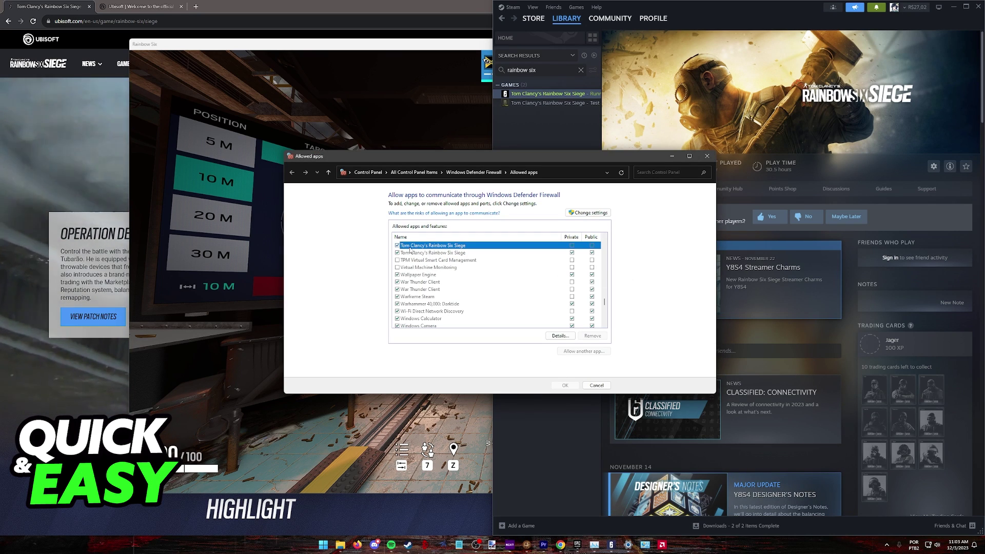
click(472, 251)
click(554, 247)
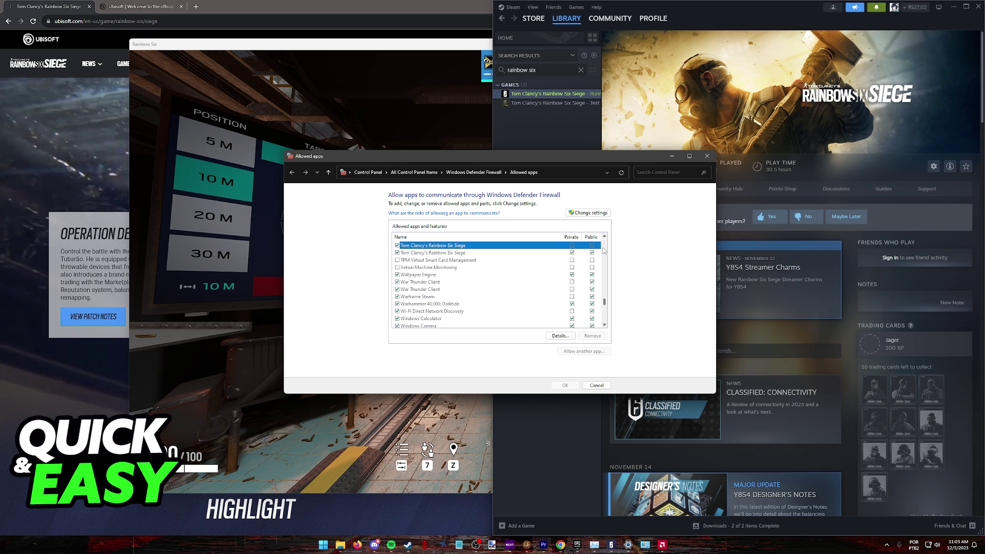
click(560, 260)
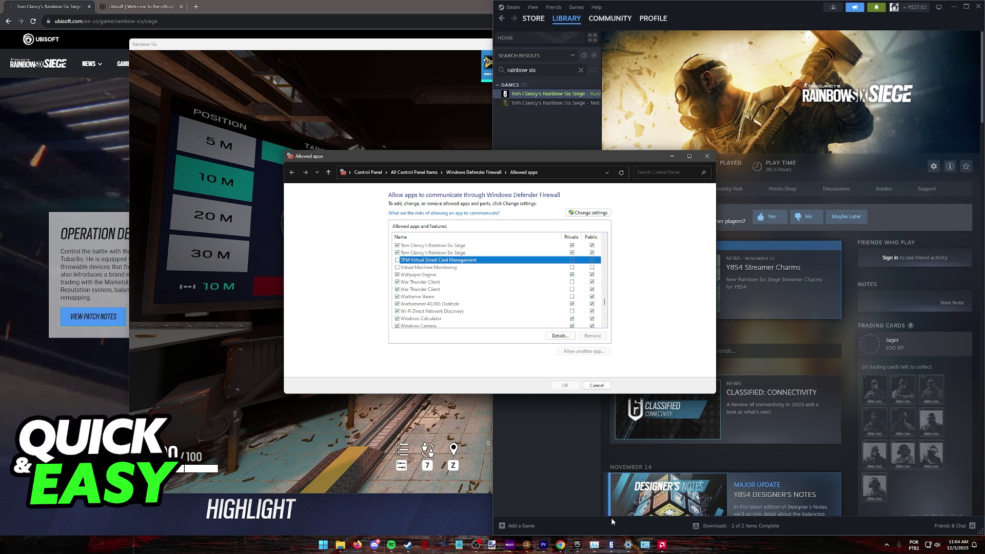
Step: View the uninstall option for Ubisoft Connect in Installed apps and the Steam options for Rainbow Six Siege, leaving both unselected
click(645, 545)
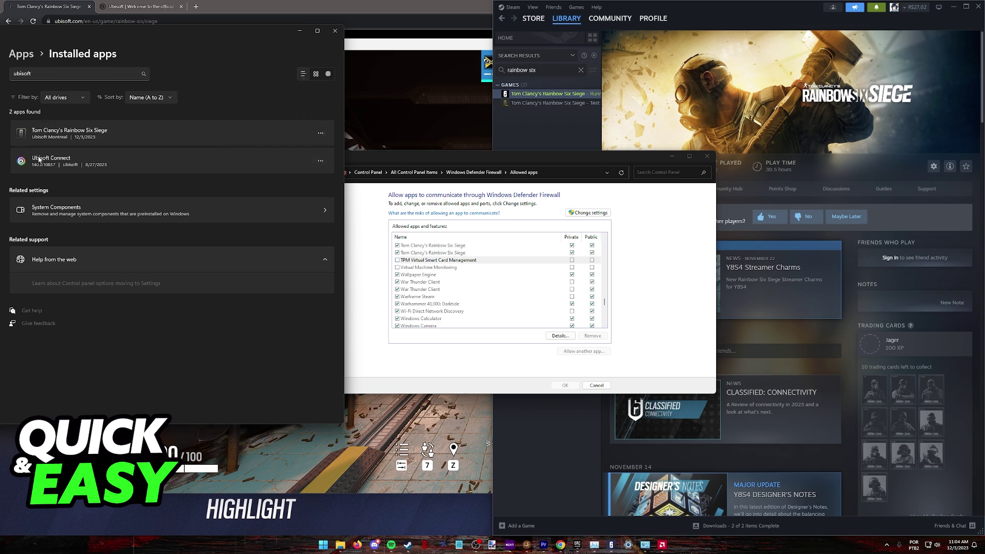
click(325, 162)
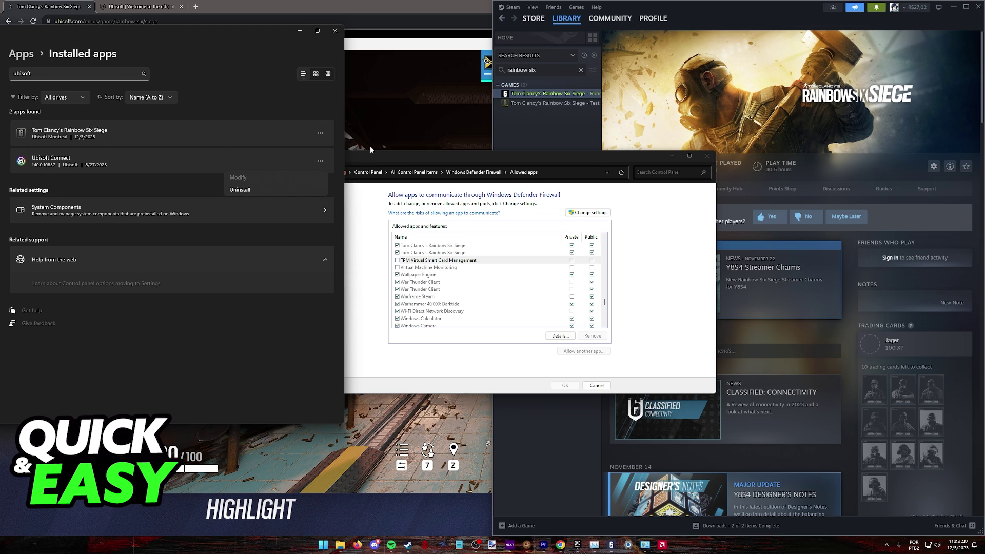
click(285, 148)
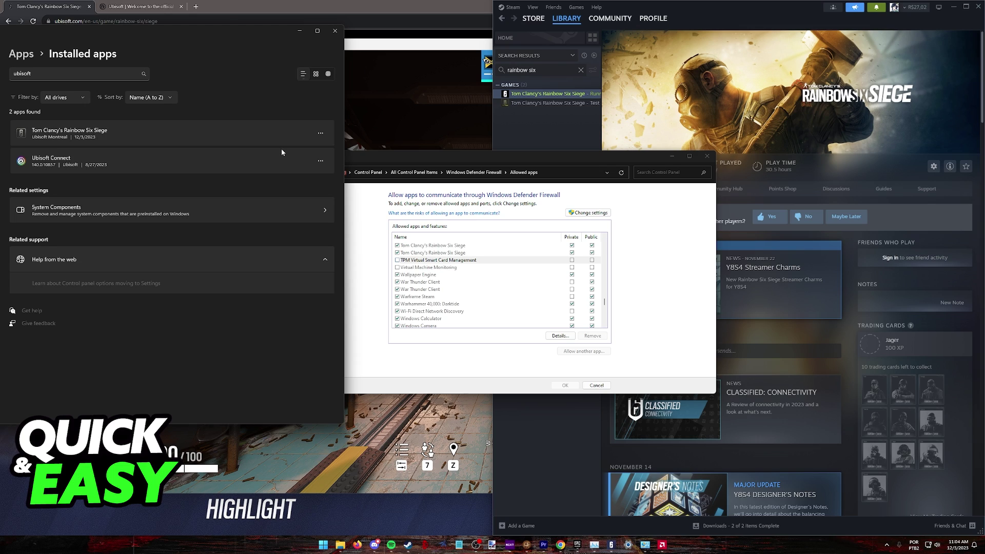
right_click(573, 97)
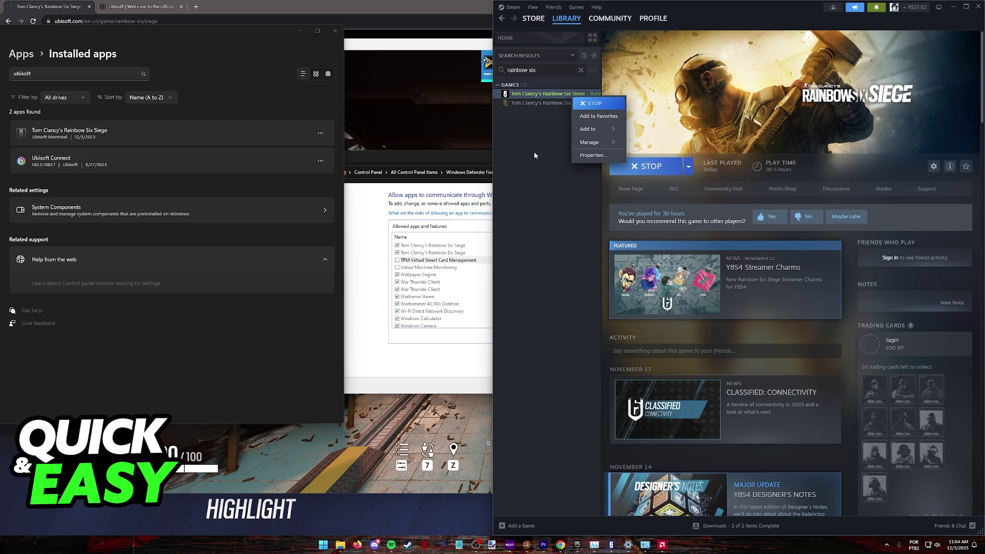
click(298, 135)
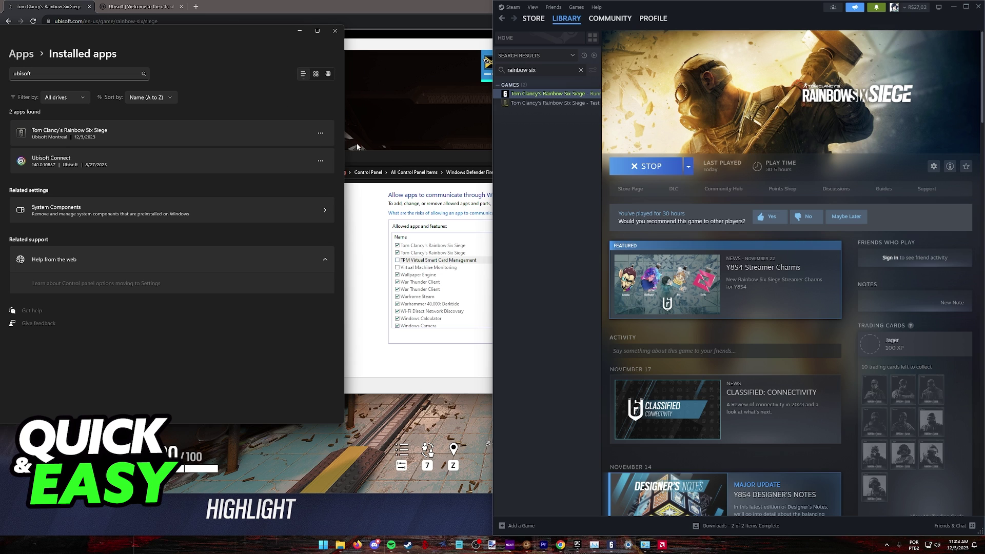
Step: Return to the game, equip the secondary weapon and walk from the Damage Lane to the Aiming Lane
click(398, 156)
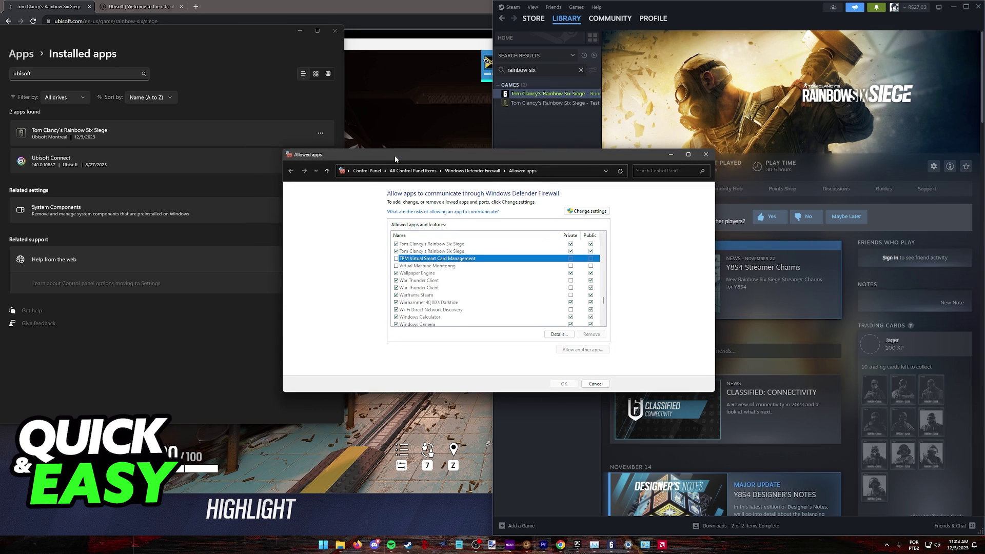
double_click(421, 4)
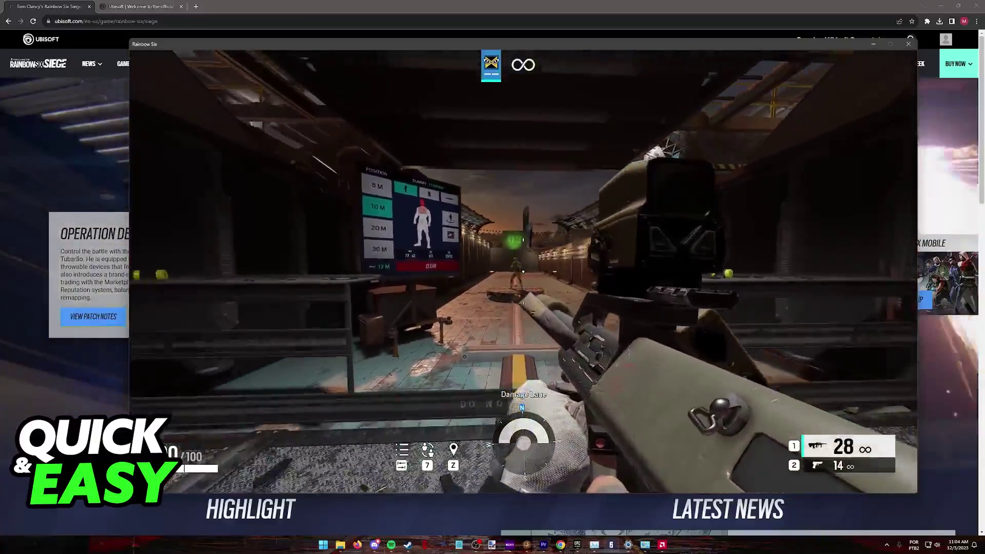
key(2)
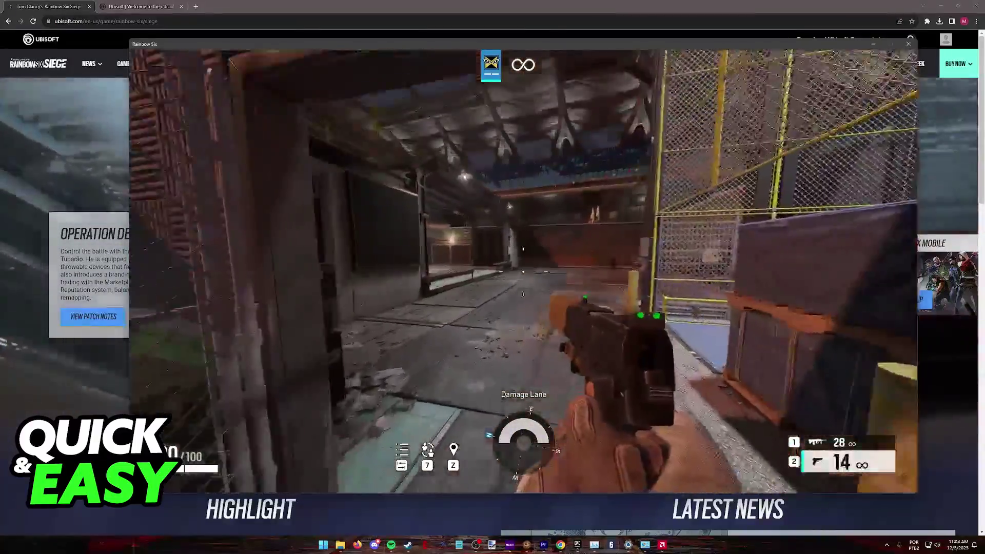
key(w)
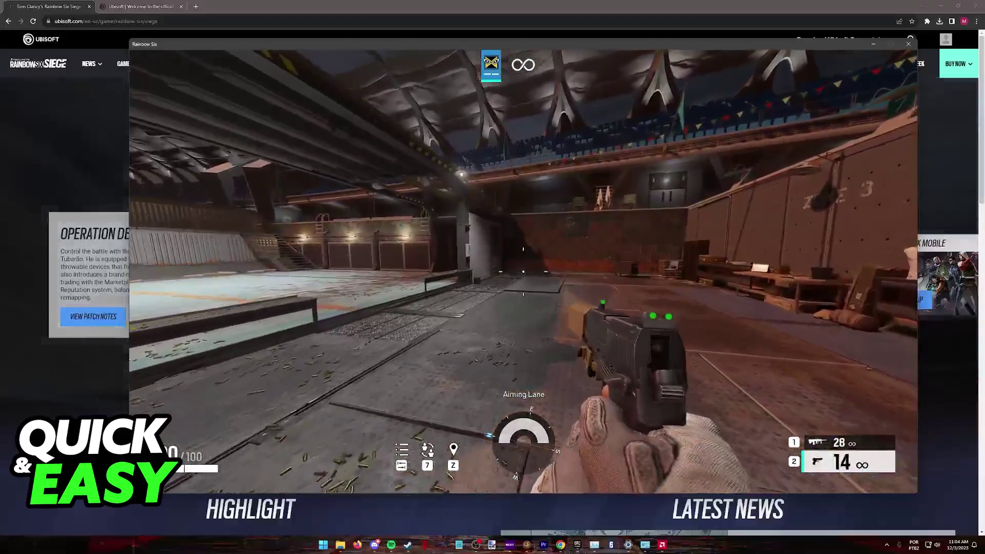
key(w)
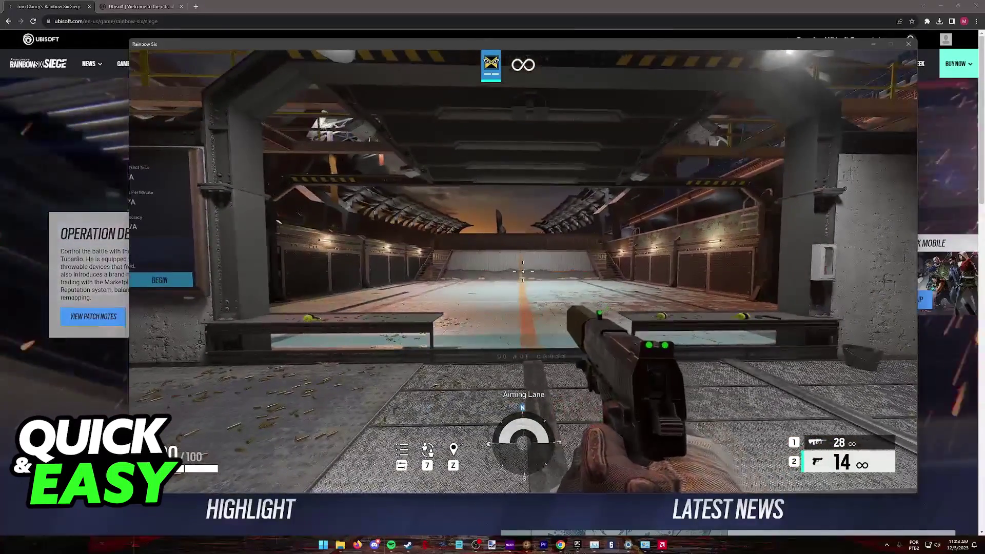